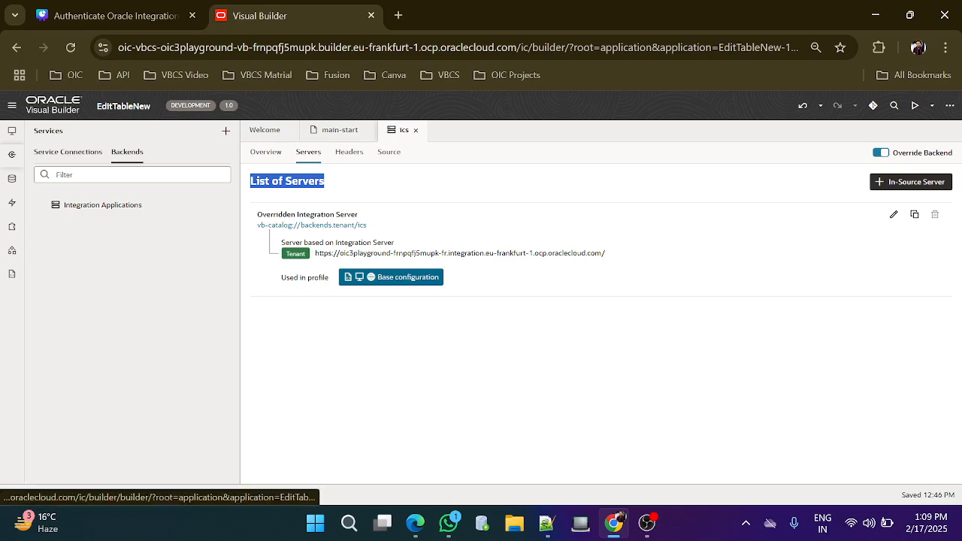
Try to create a service connection from the catalog using the Integration Applications backend.
left_click(12, 155)
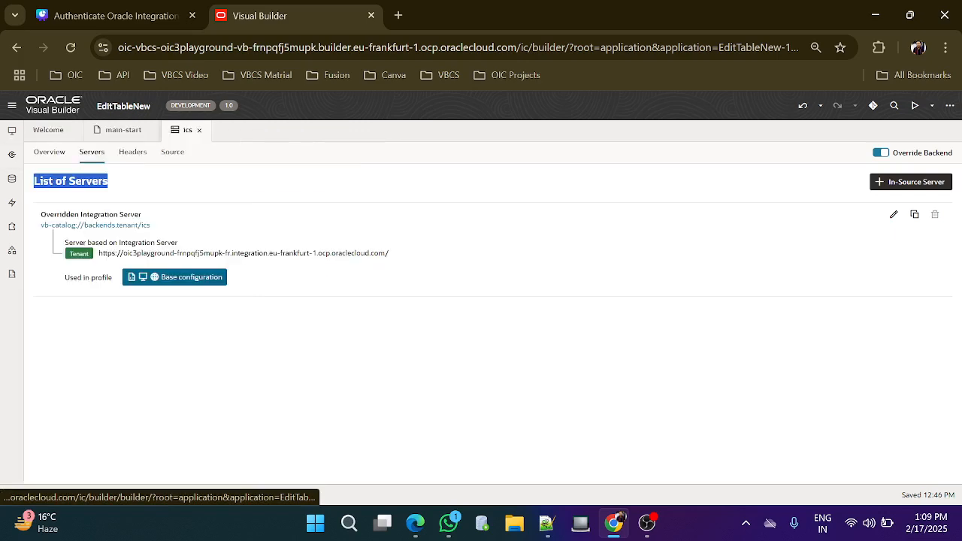
left_click(12, 155)
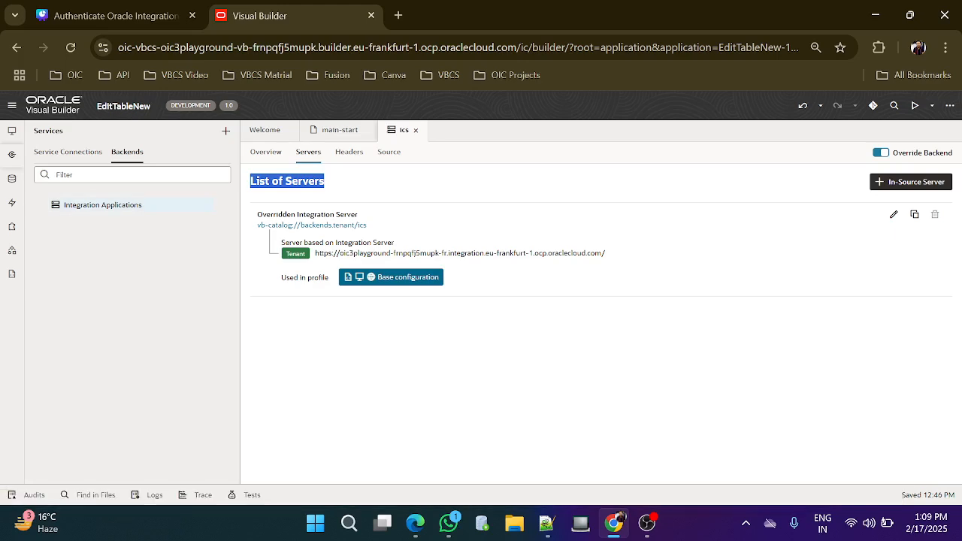
left_click(225, 131)
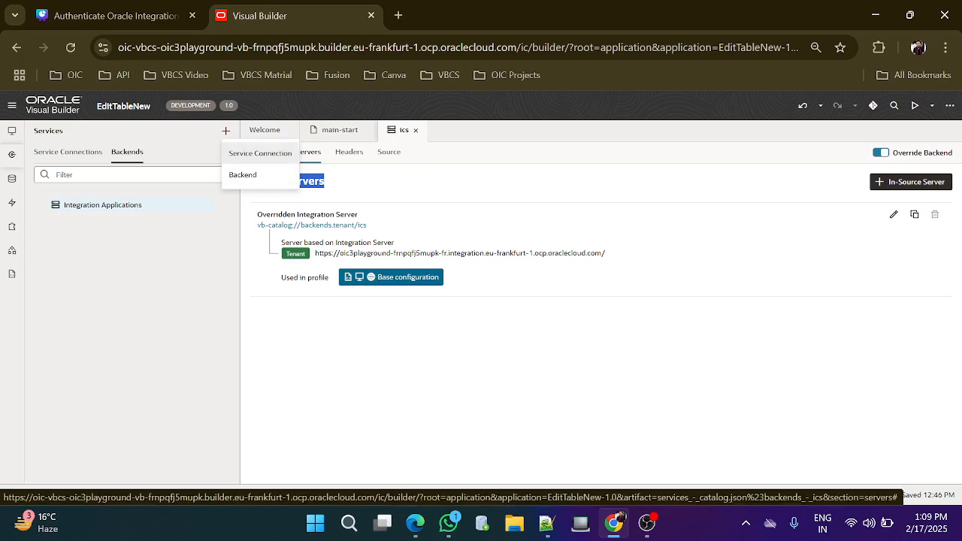
left_click(260, 153)
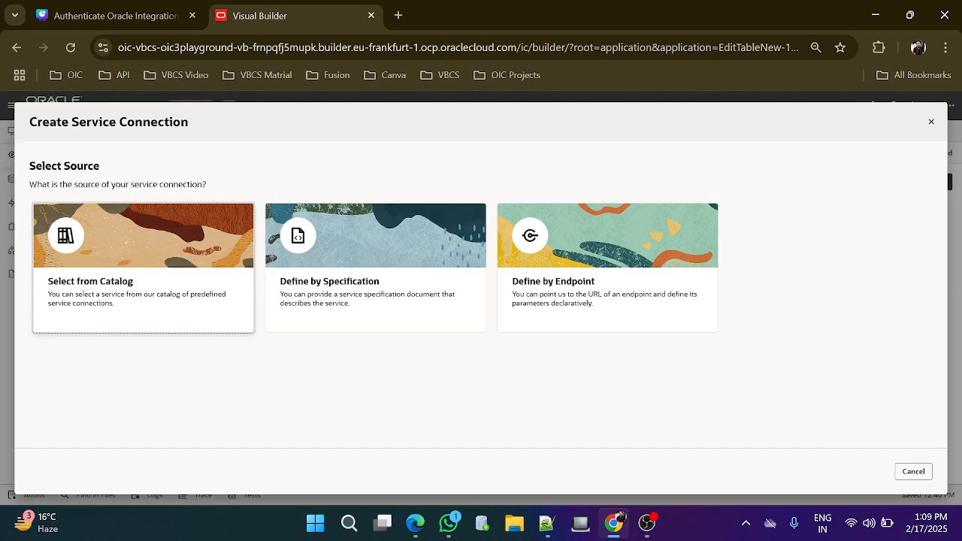
left_click(142, 269)
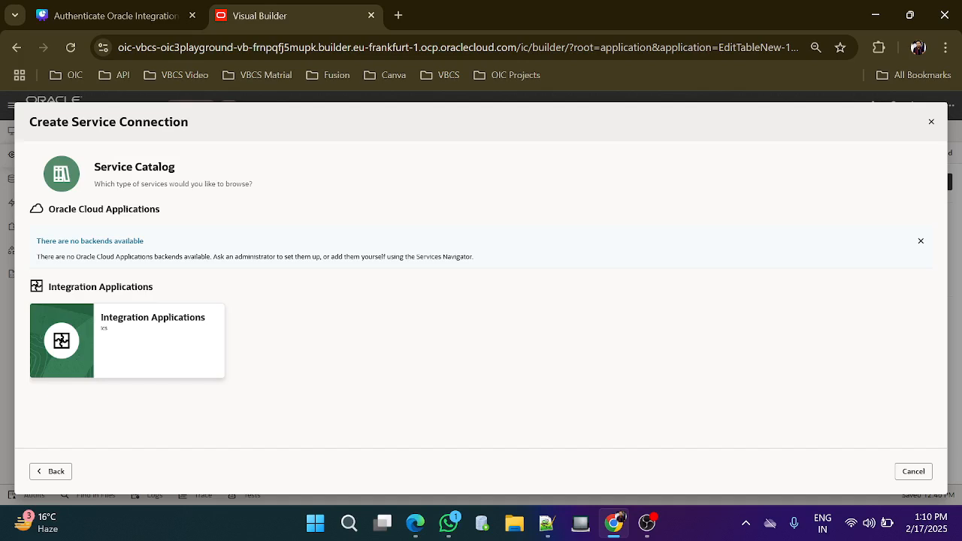
left_click(127, 340)
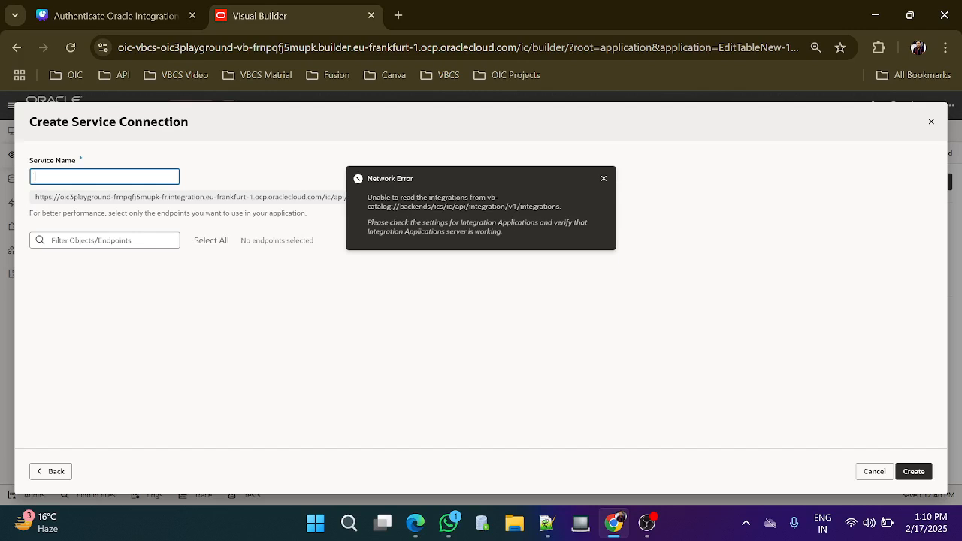
left_click(604, 178)
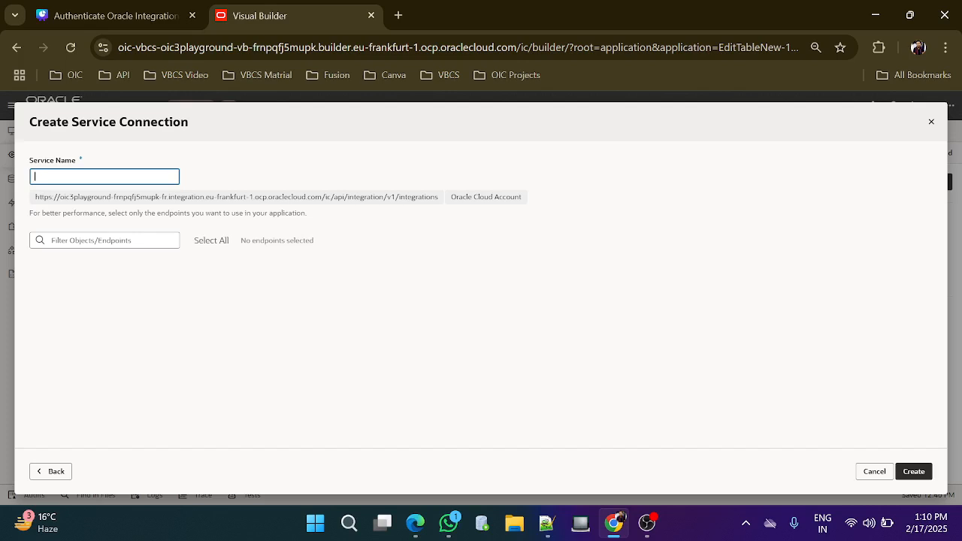
left_click(50, 471)
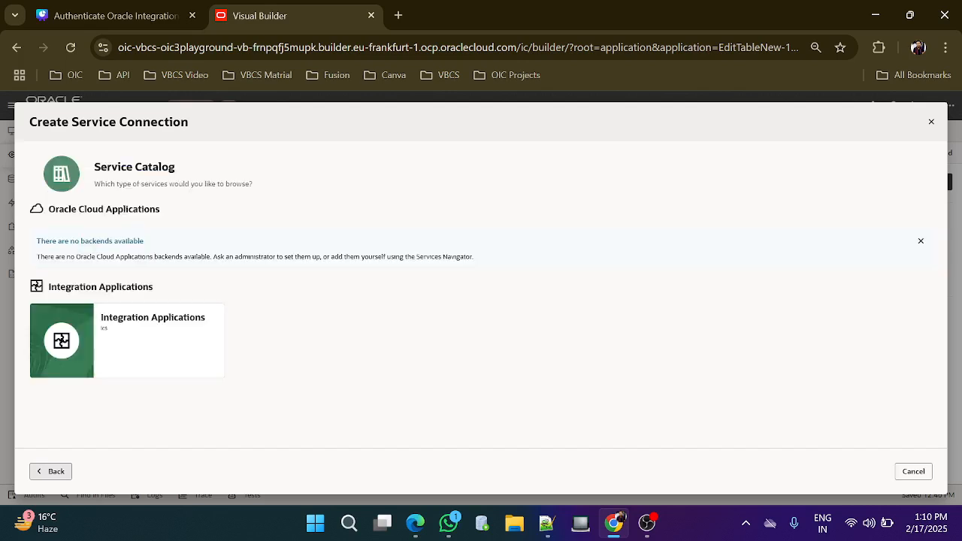
left_click(51, 471)
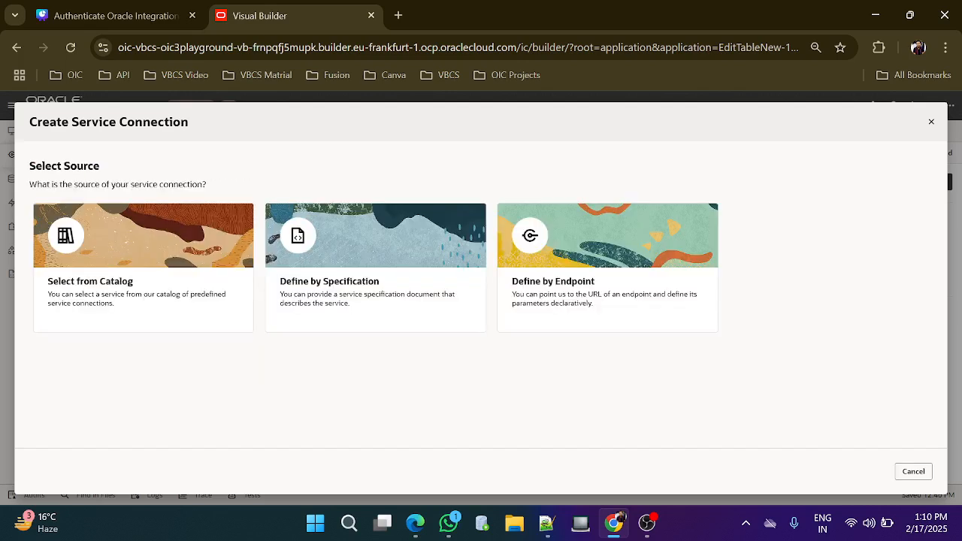
left_click(913, 471)
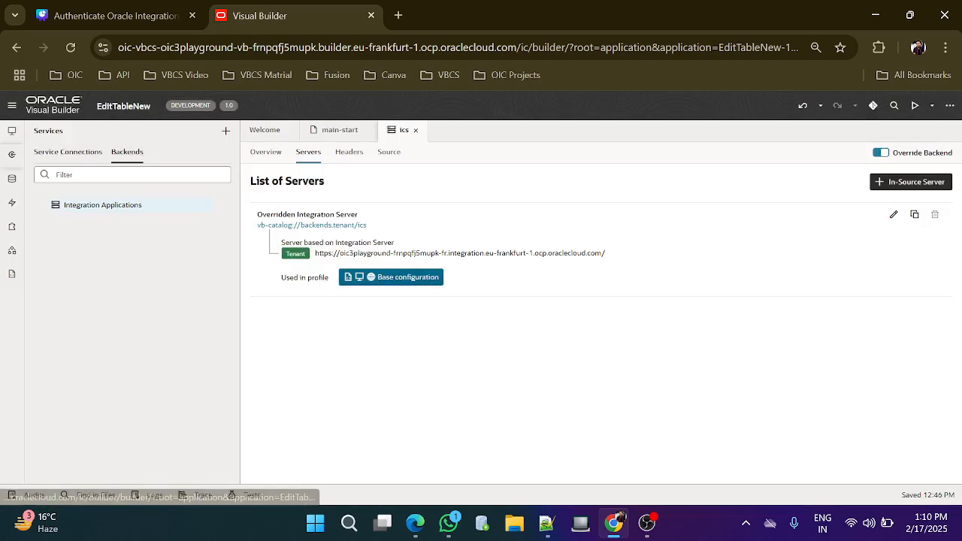
Review the defined service connections and the Integration Applications backend's overview and server list.
left_click(67, 152)
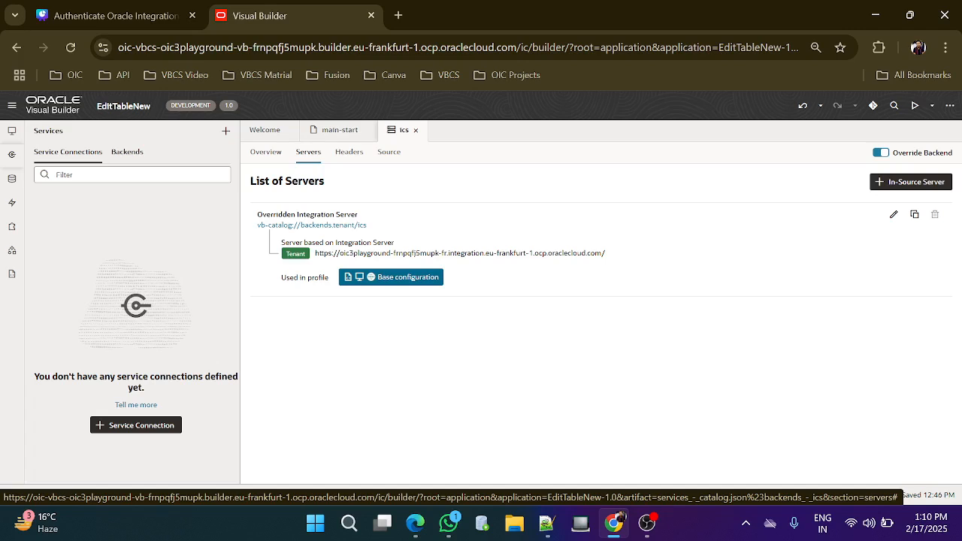
left_click(127, 152)
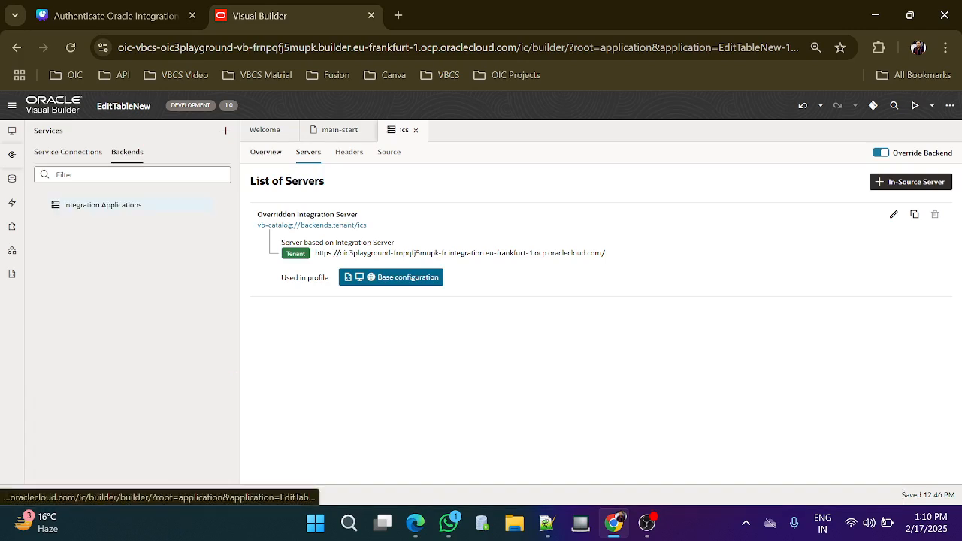
left_click(265, 151)
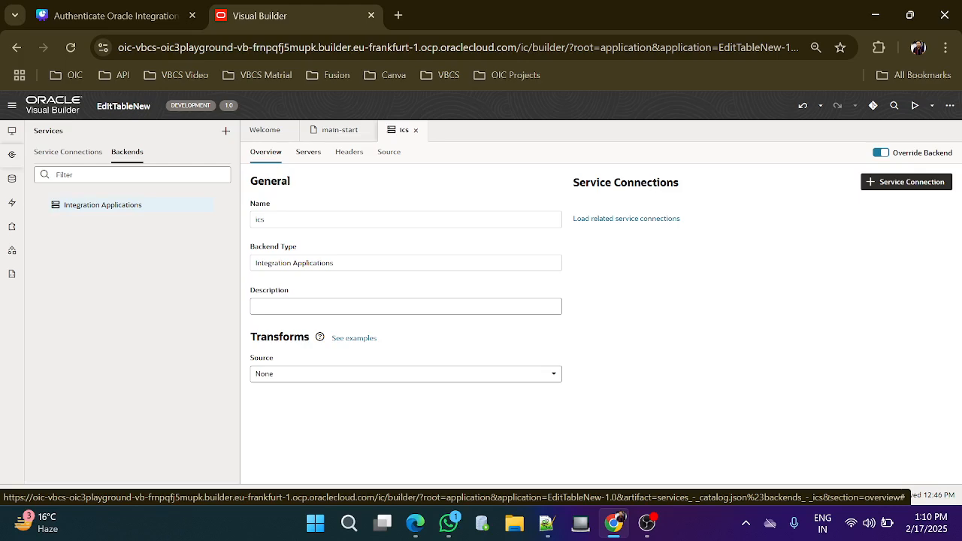
left_click(308, 151)
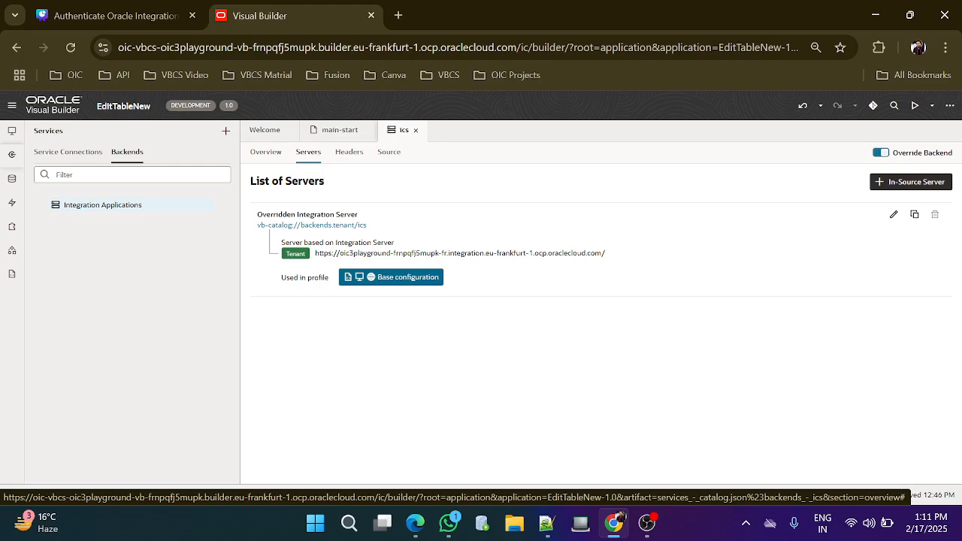
Turn Override Backend off and back on, and choose Oracle Cloud Account authentication for the overridden integration server.
left_click(881, 152)
left_click(881, 152)
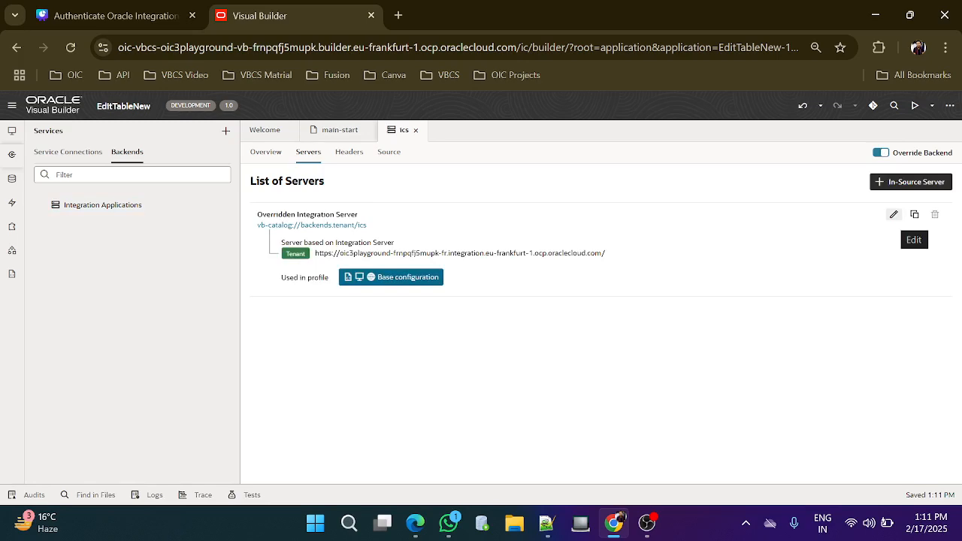
left_click(894, 214)
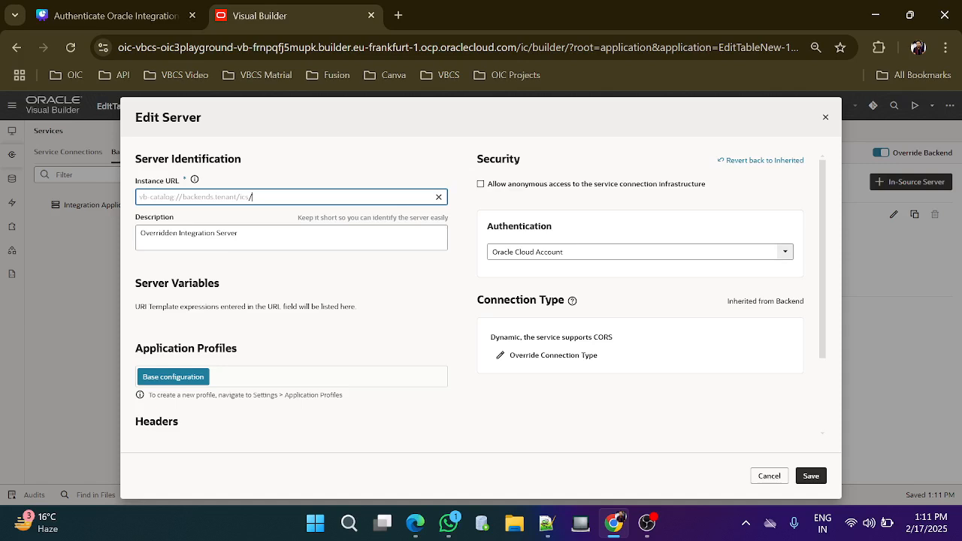
left_click(784, 252)
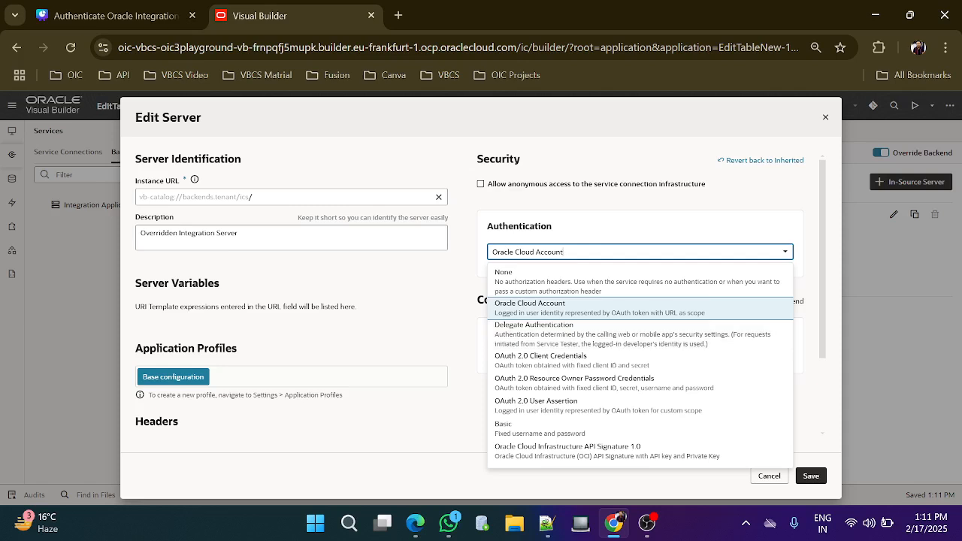
left_click(572, 303)
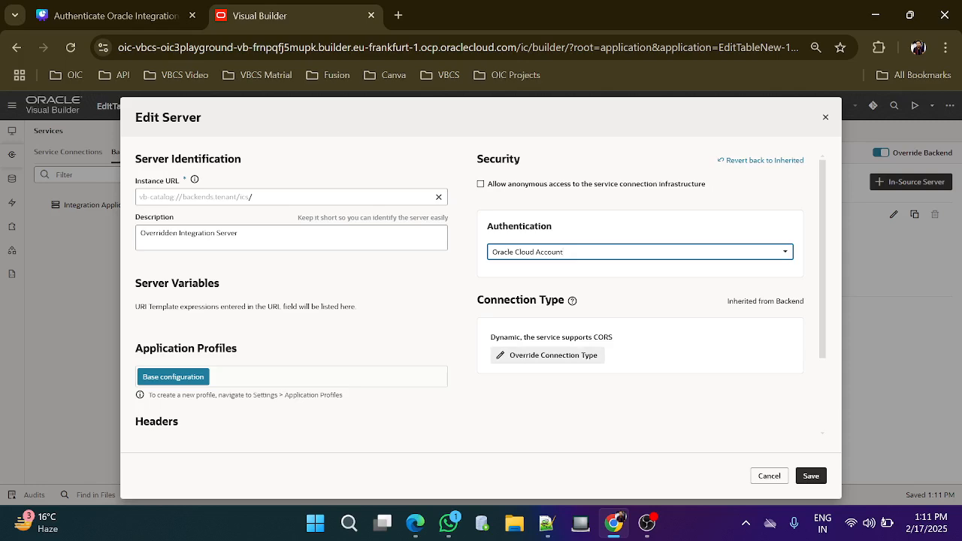
Override the server's connection type with "Always use proxy, irrespective of CORS support" and save the server.
left_click(548, 355)
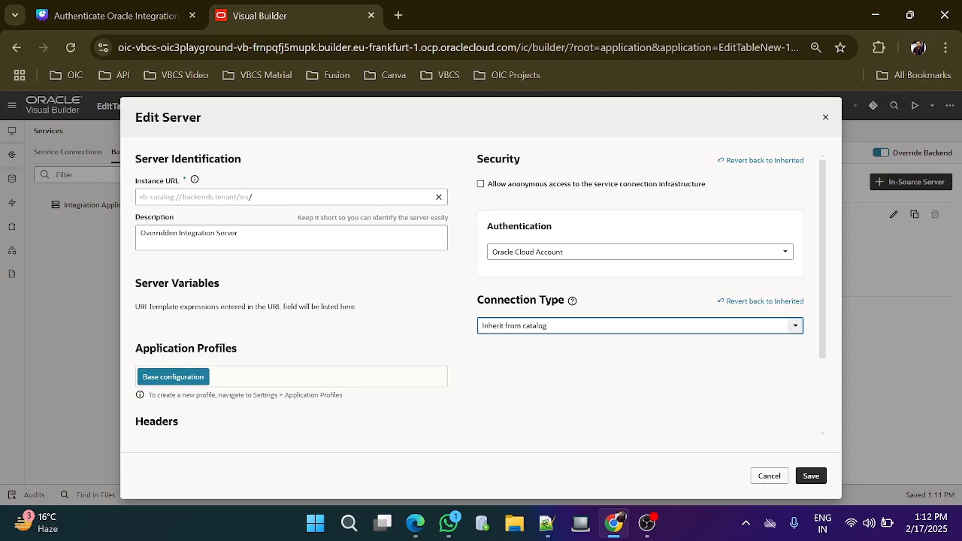
left_click(794, 325)
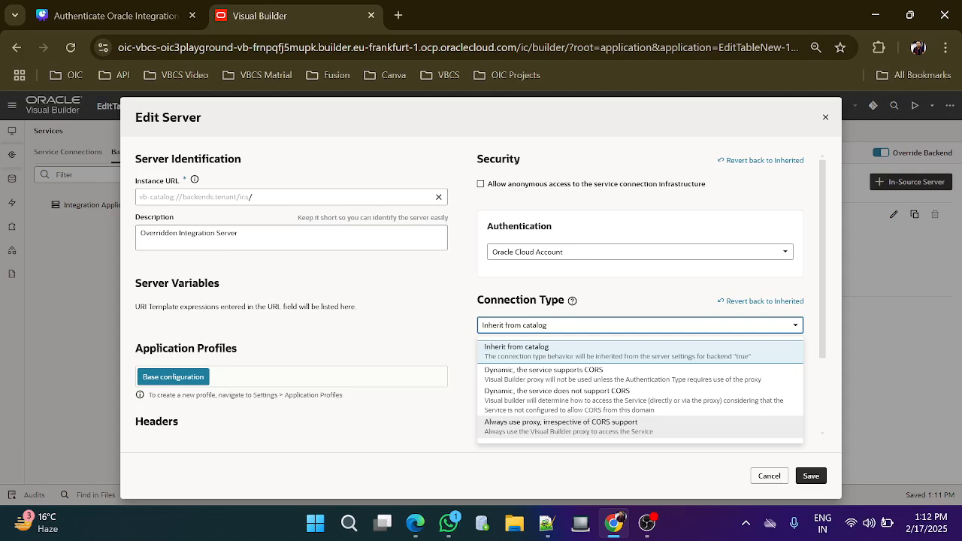
left_click(569, 427)
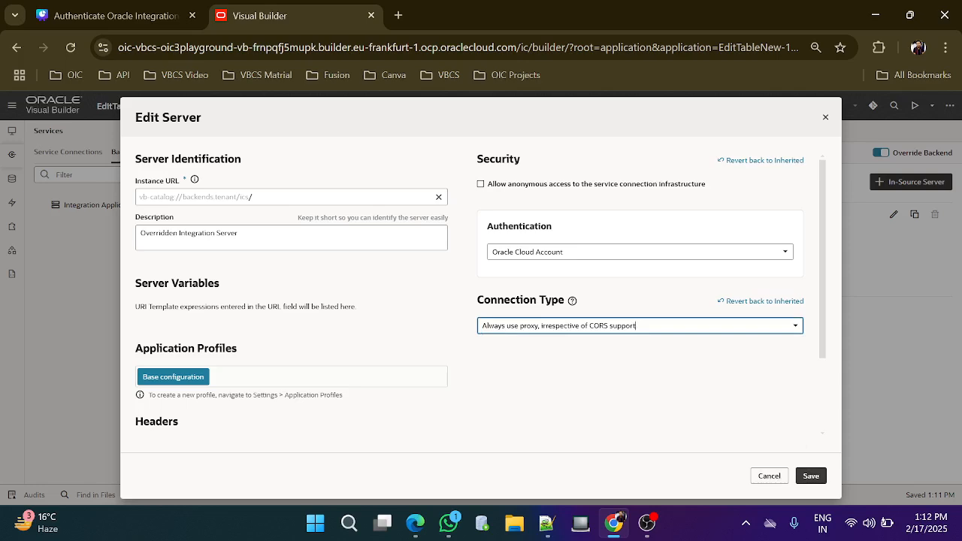
left_click(811, 476)
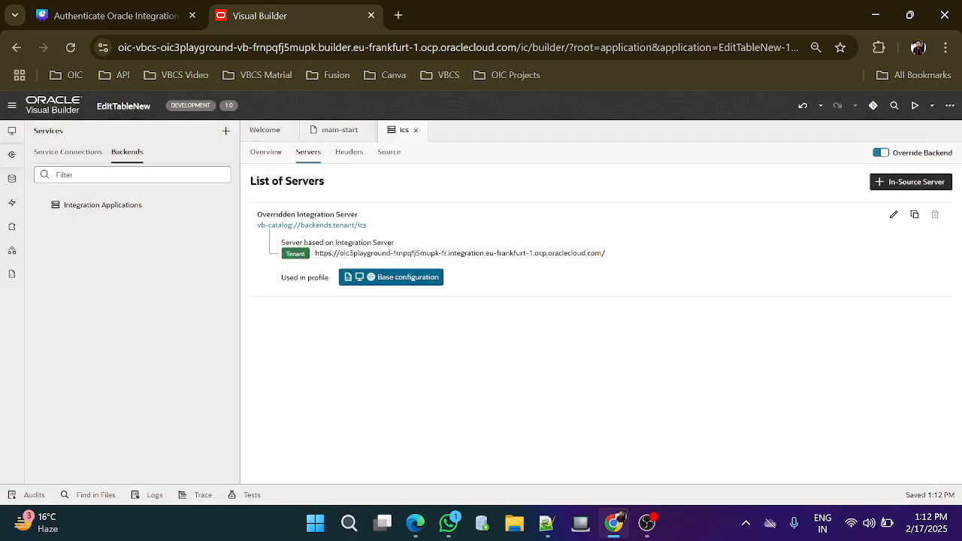
Start a new service connection from the catalog based on Integration Applications.
left_click(226, 131)
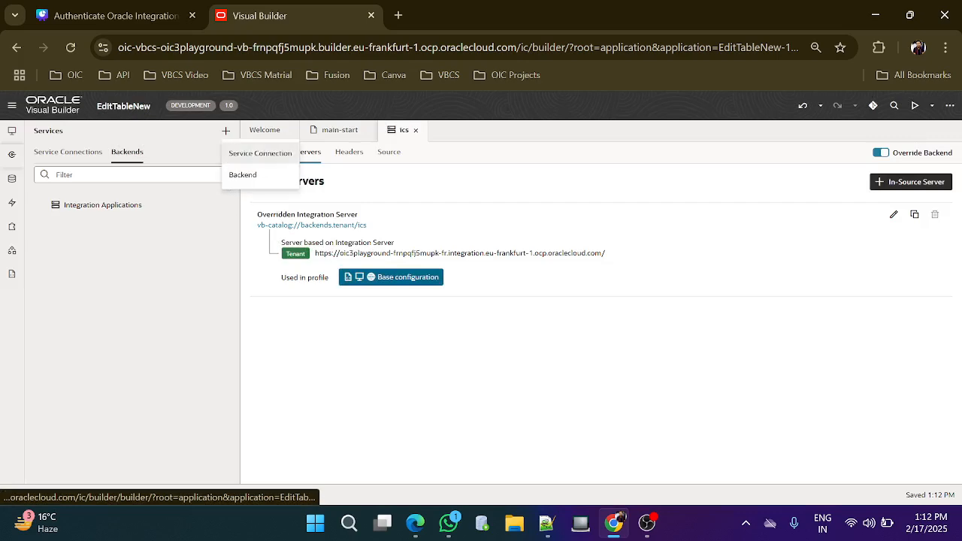
left_click(260, 153)
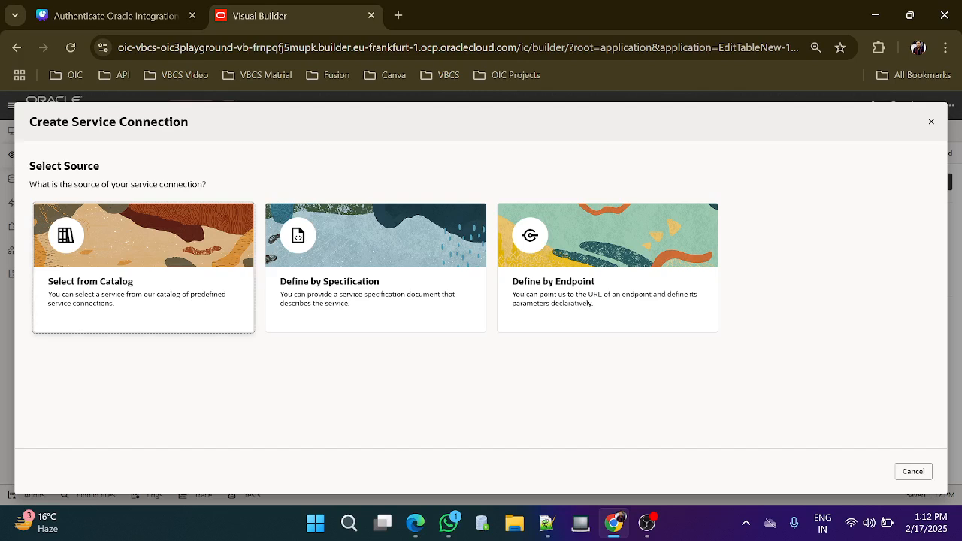
left_click(143, 268)
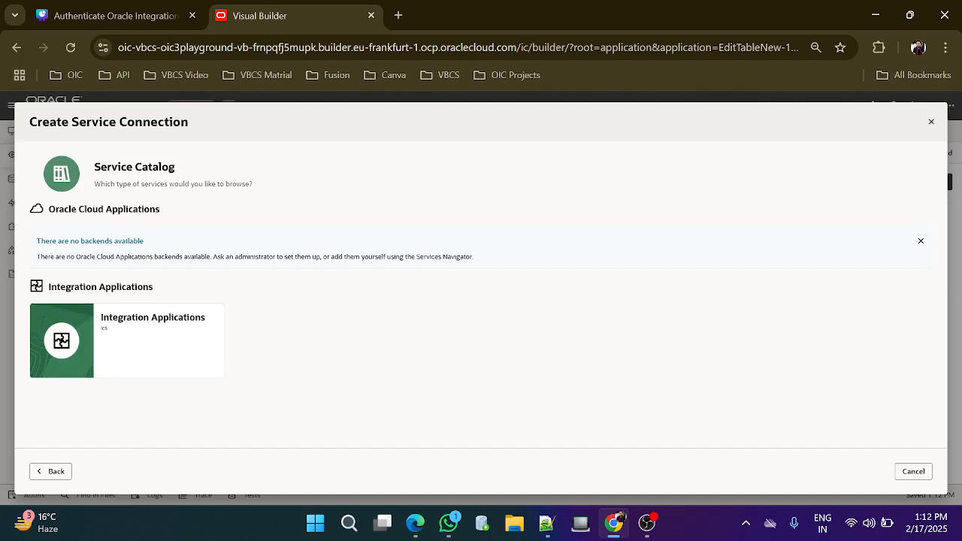
left_click(127, 340)
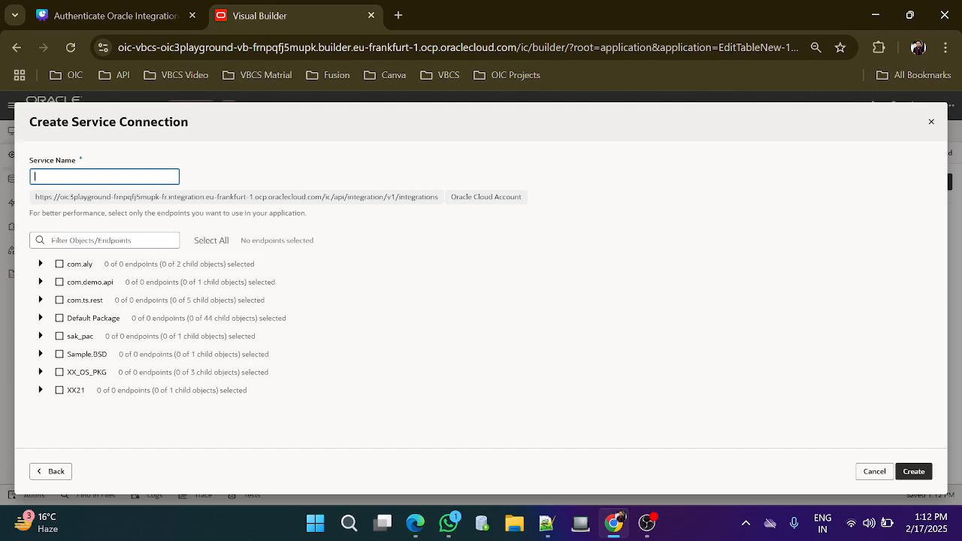
Browse the Default Package integrations and select the POST endpoint of API_INVOICE_PB|01.00.0000 under /API_INVOICE_PB/1.0/getinvoicedeta.
left_click(40, 318)
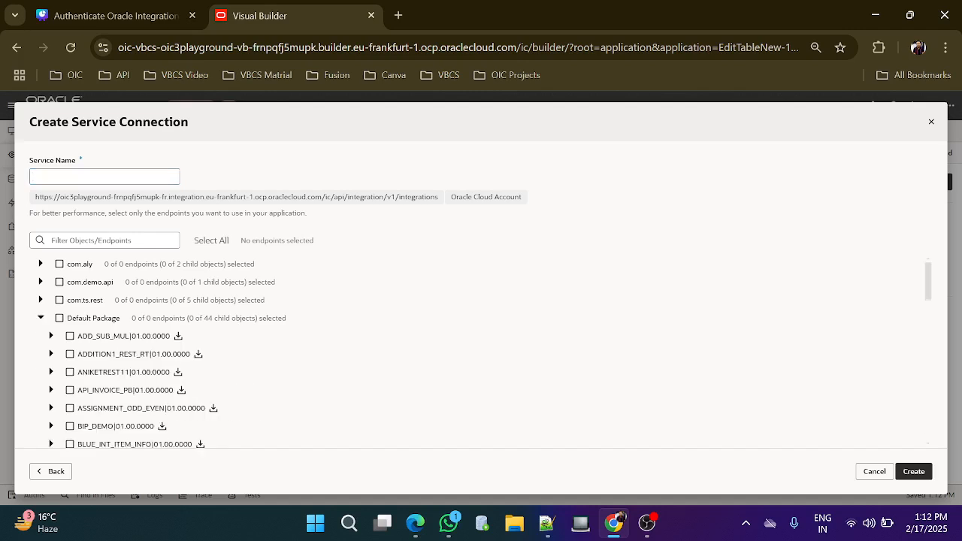
scroll(481, 353, "down", 1)
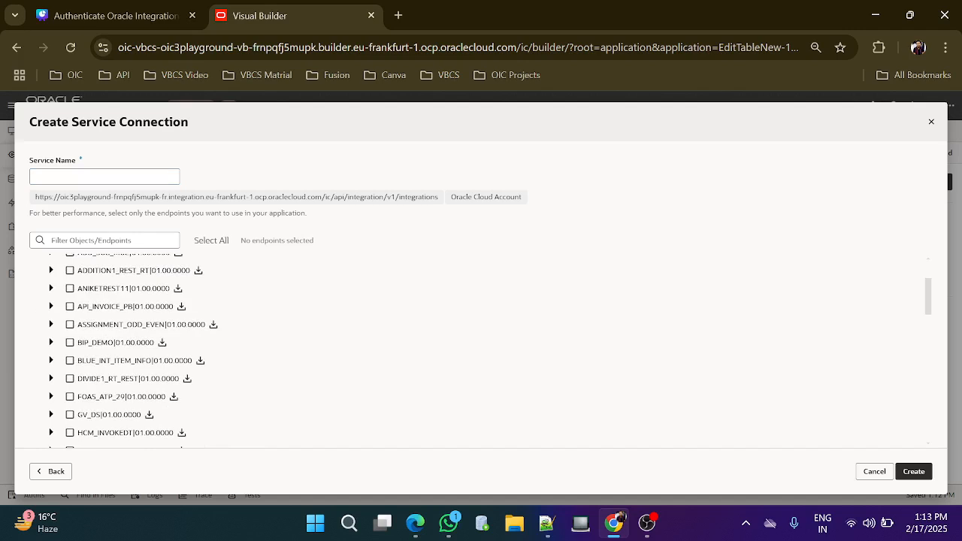
scroll(481, 353, "down", 2)
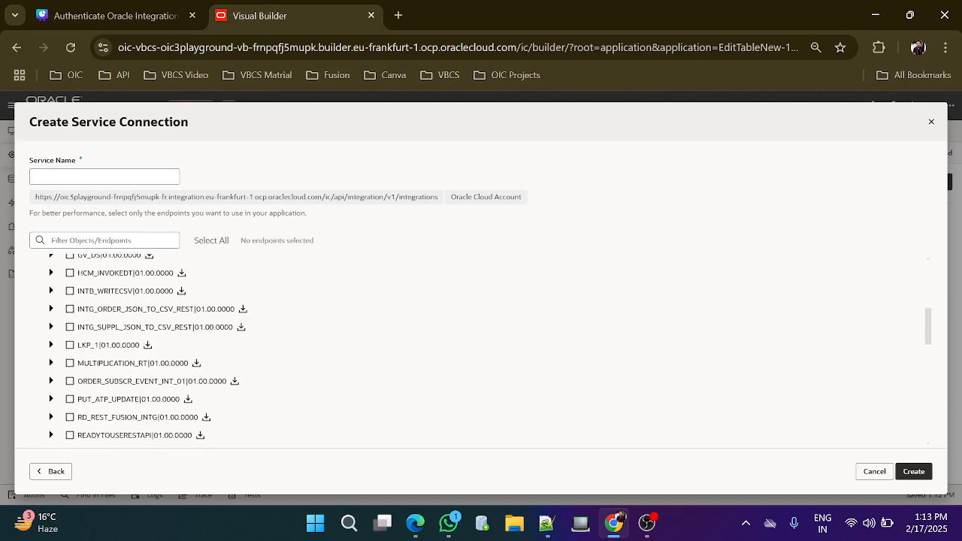
scroll(481, 353, "down", 2)
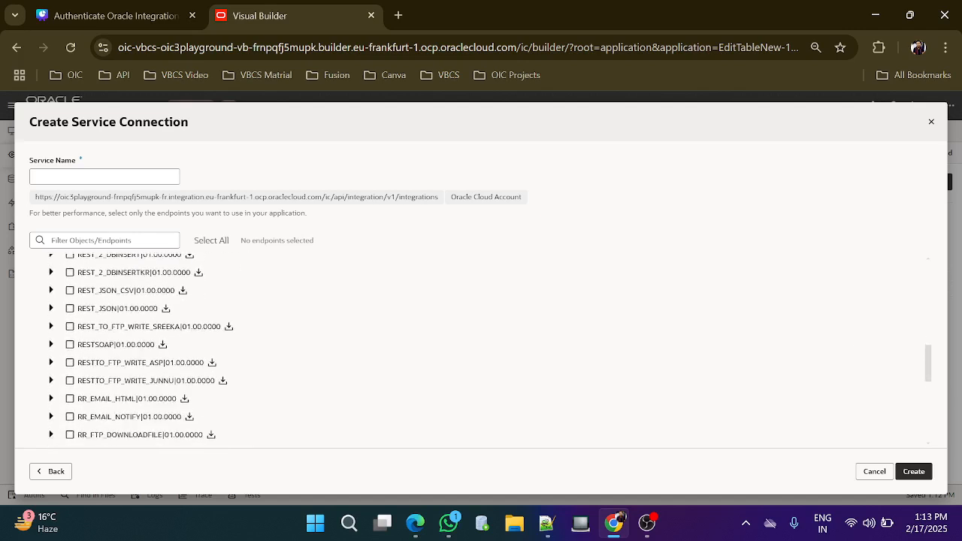
scroll(481, 354, "up", 1)
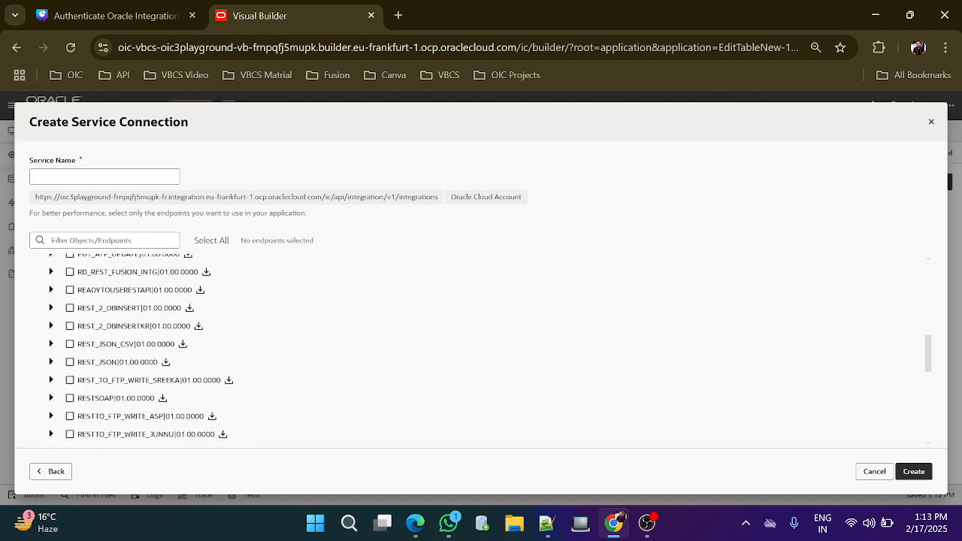
scroll(481, 354, "up", 1)
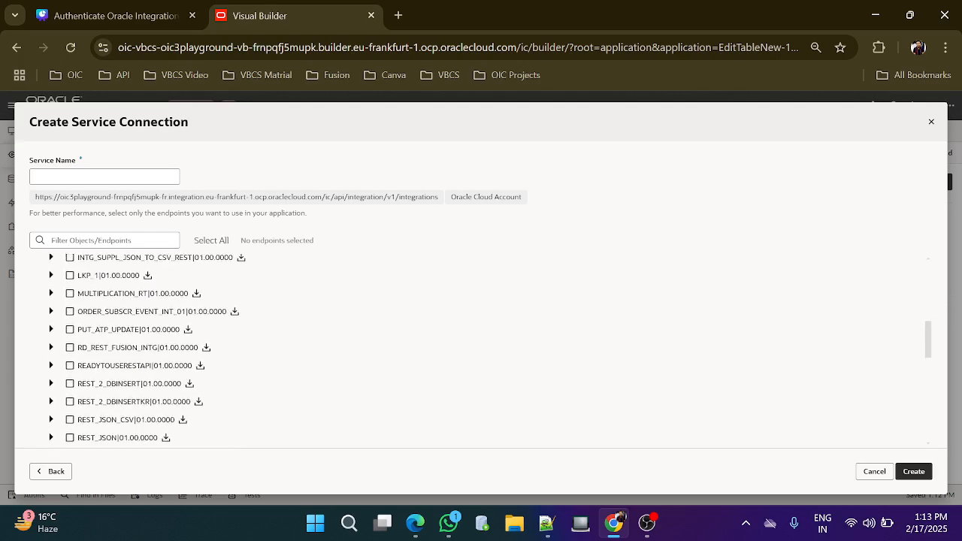
scroll(481, 353, "up", 1)
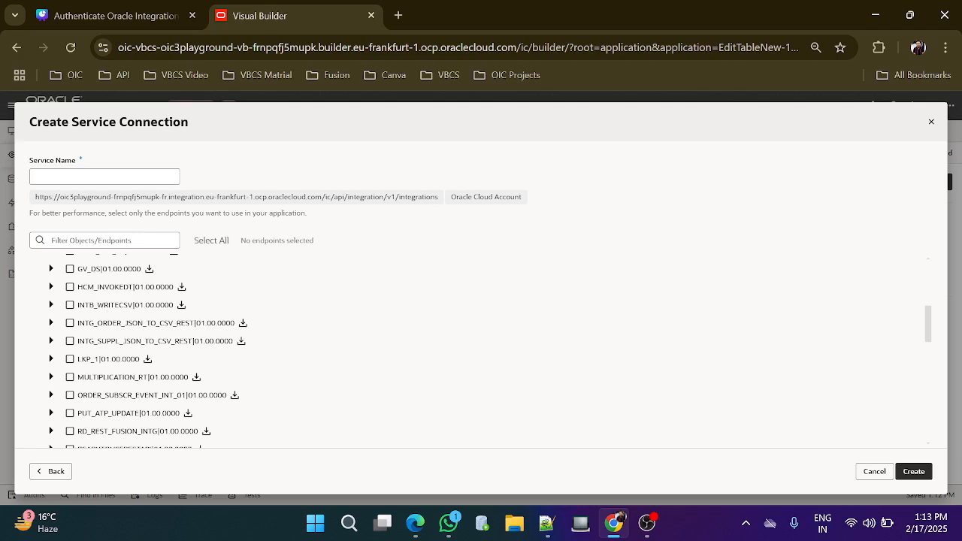
scroll(481, 354, "up", 1)
scroll(481, 354, "up", 2)
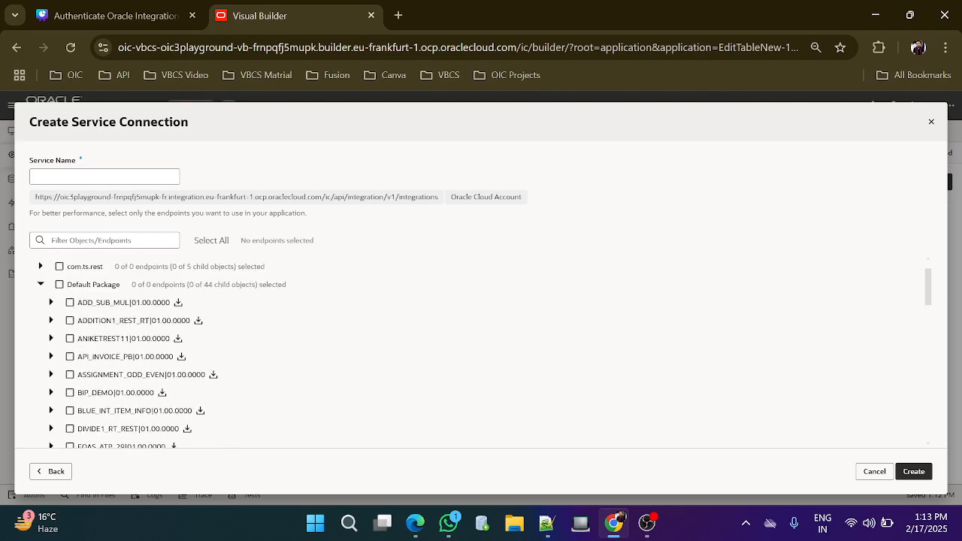
left_click(51, 356)
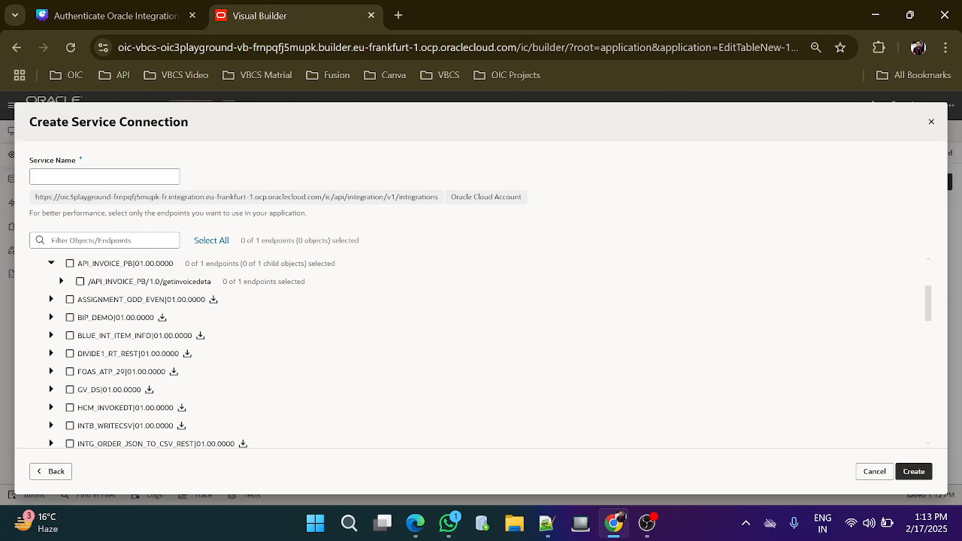
left_click(61, 281)
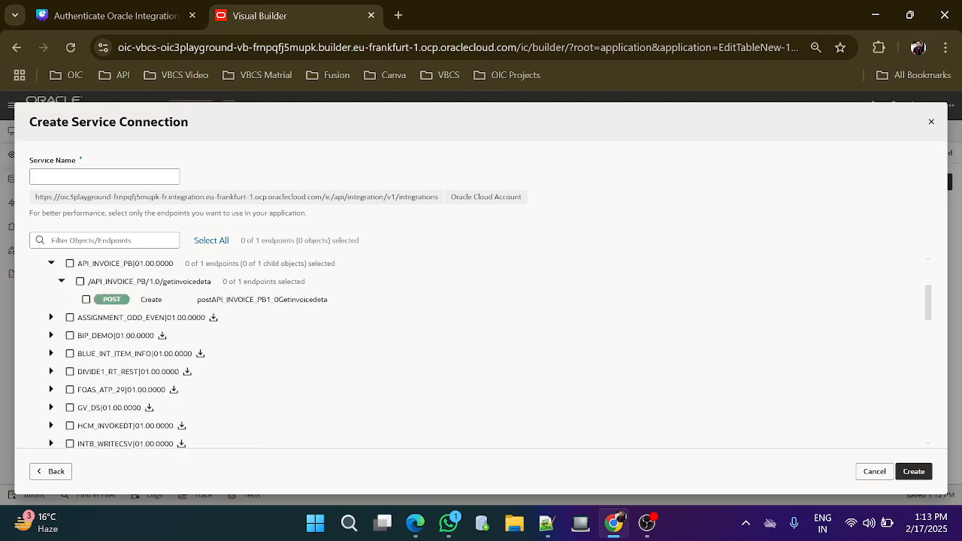
left_click(86, 299)
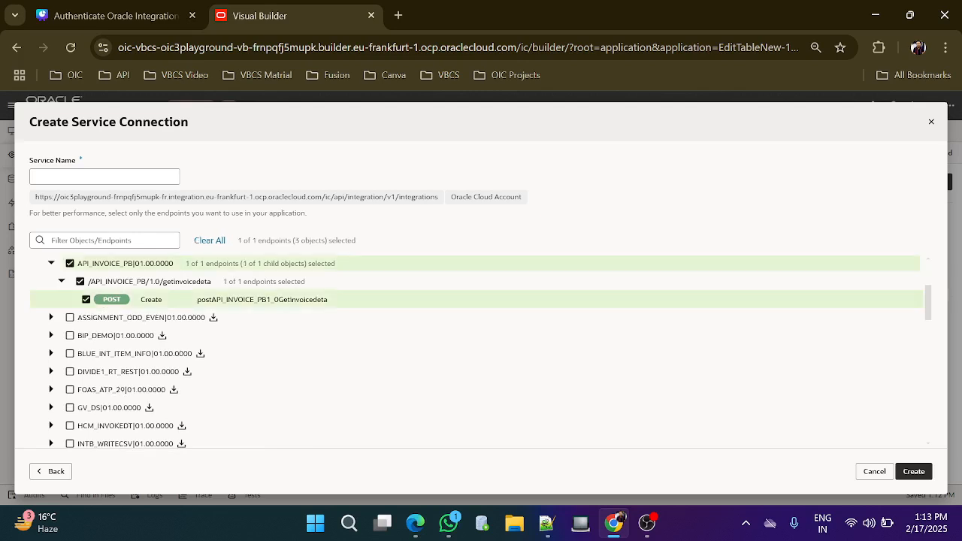
Name the service Ap_invoice and create the service connection.
left_click(914, 471)
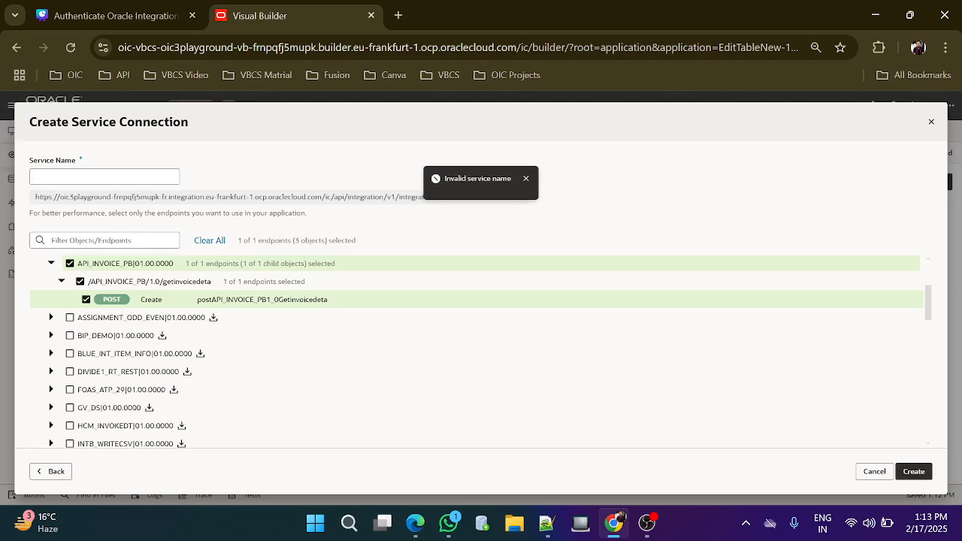
left_click(105, 240)
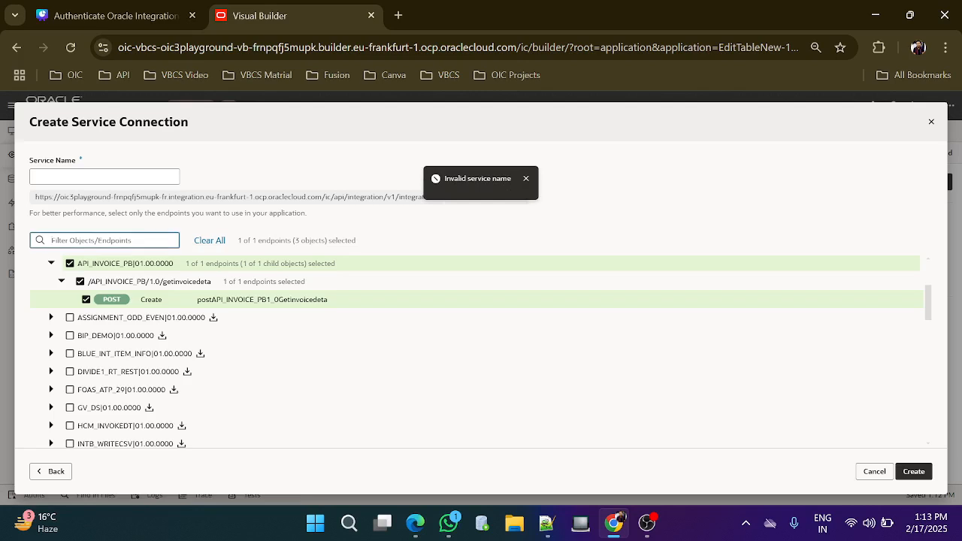
left_click(105, 176)
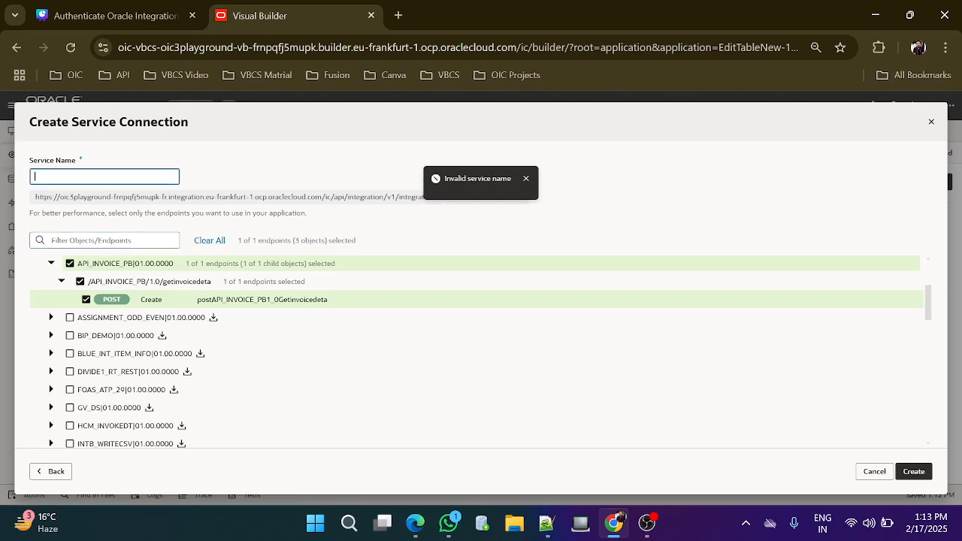
type("Ap")
type(" invoice")
left_click(913, 471)
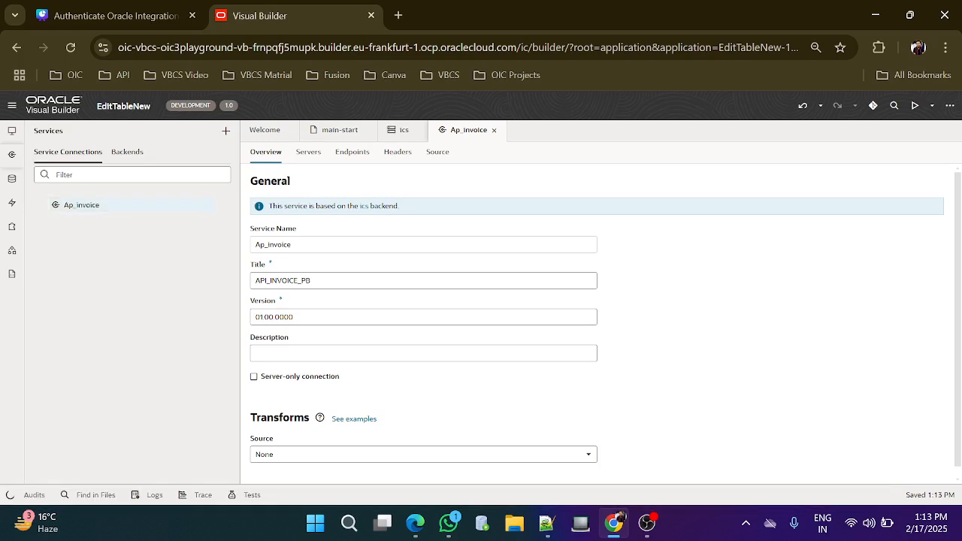
Review the request and response definitions of the Ap_invoice connection's POST getinvoicedeta endpoint and open its test page.
left_click(351, 151)
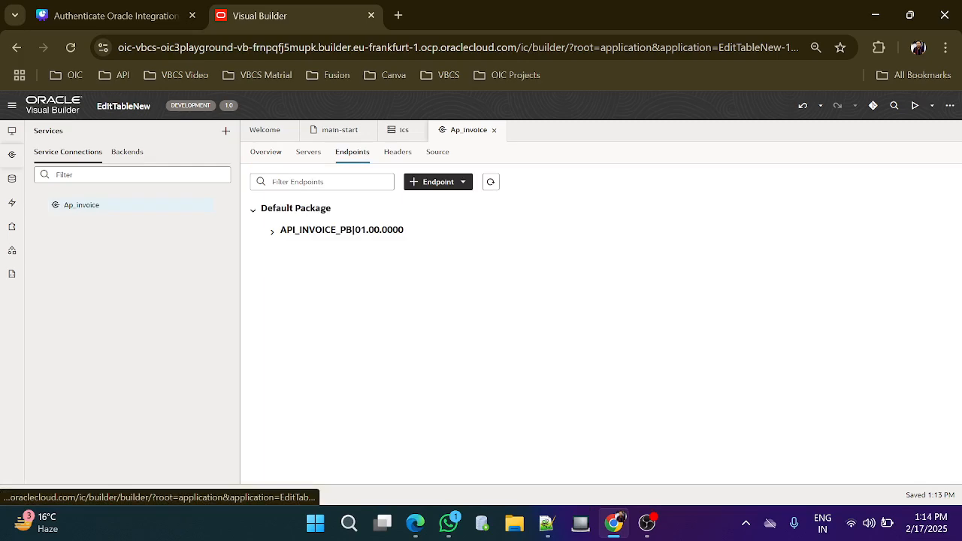
left_click(272, 232)
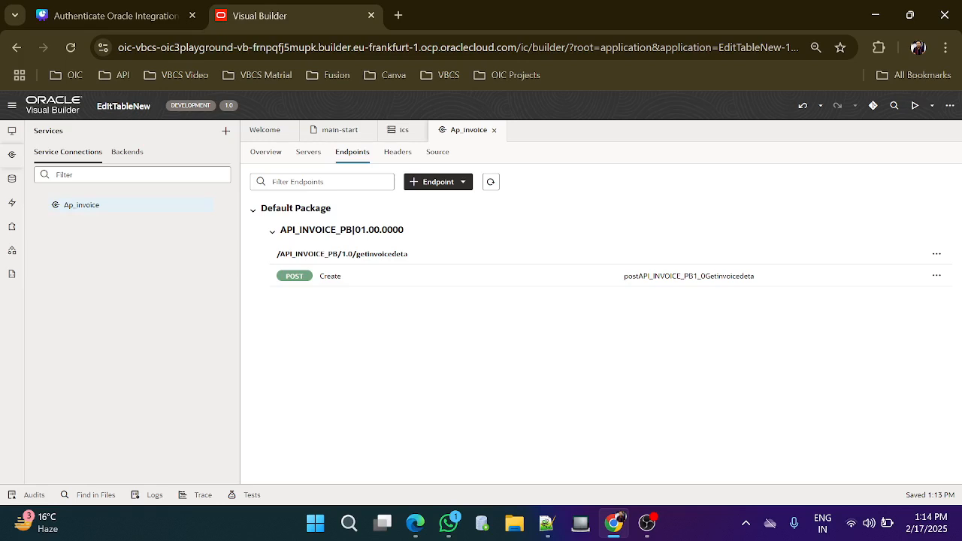
left_click(329, 276)
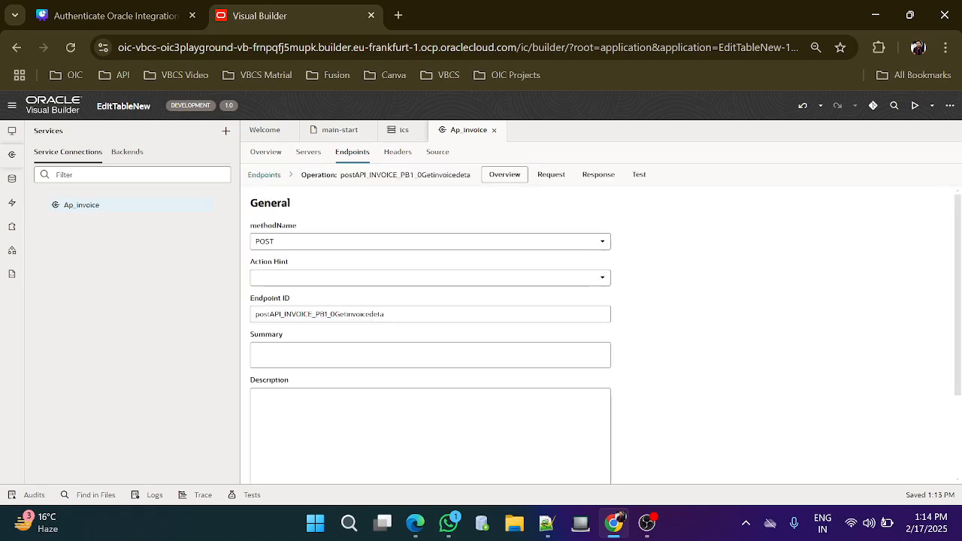
left_click(551, 175)
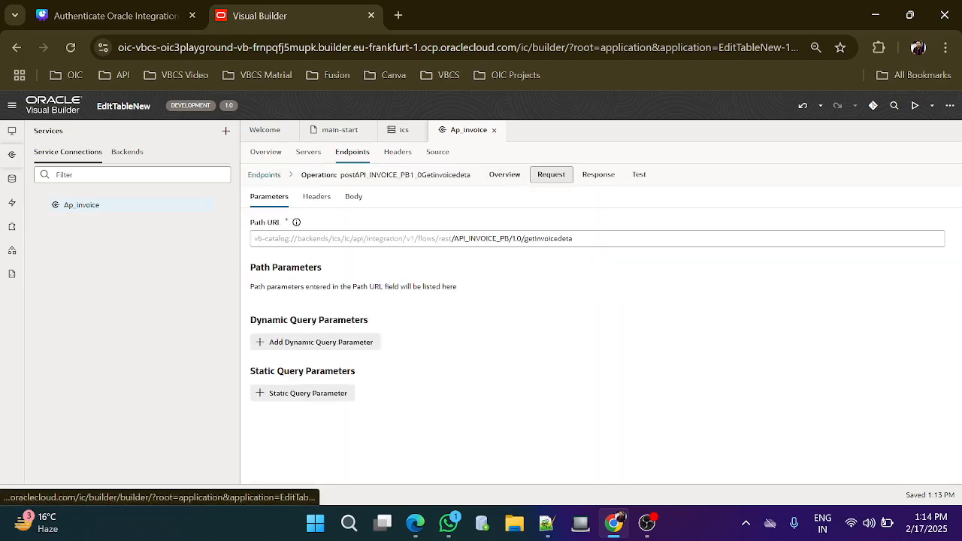
left_click(598, 175)
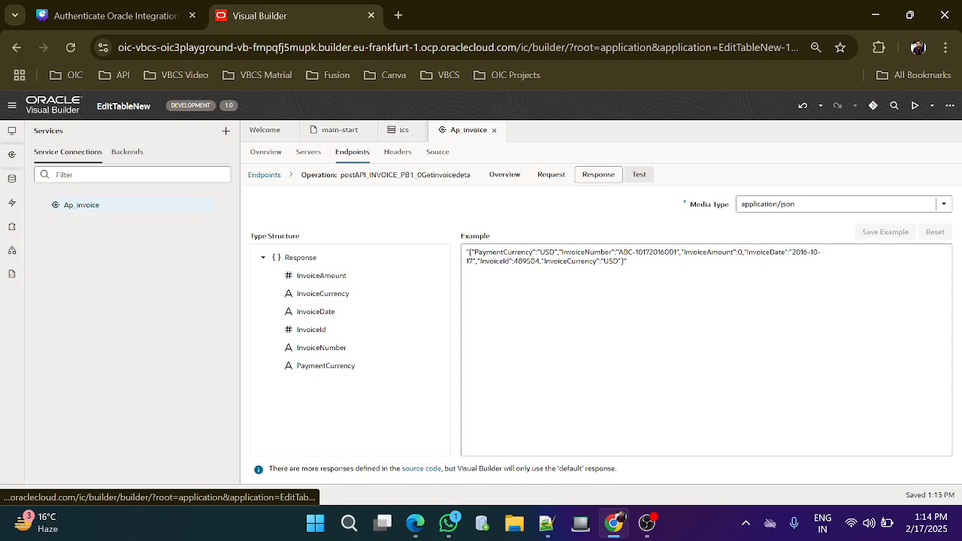
left_click(638, 175)
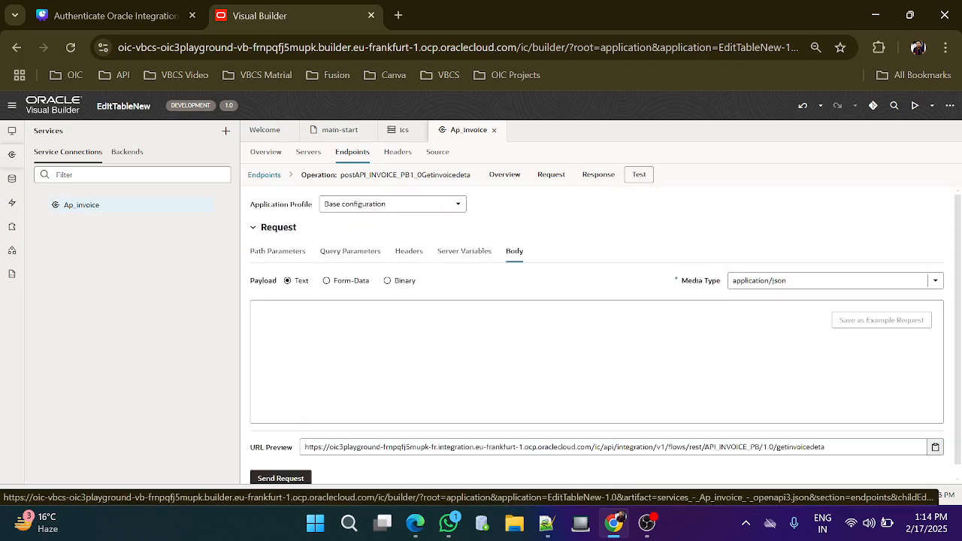